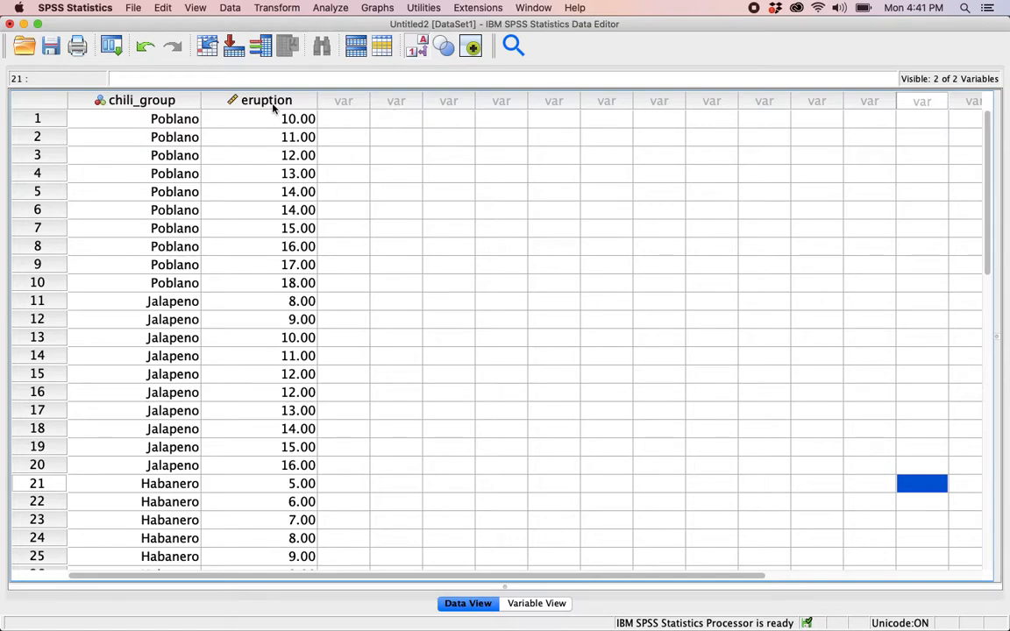
Step: Review the value labels defined for the chili_group variable, then close them without changes
mouse_move(274, 107)
left_click(536, 603)
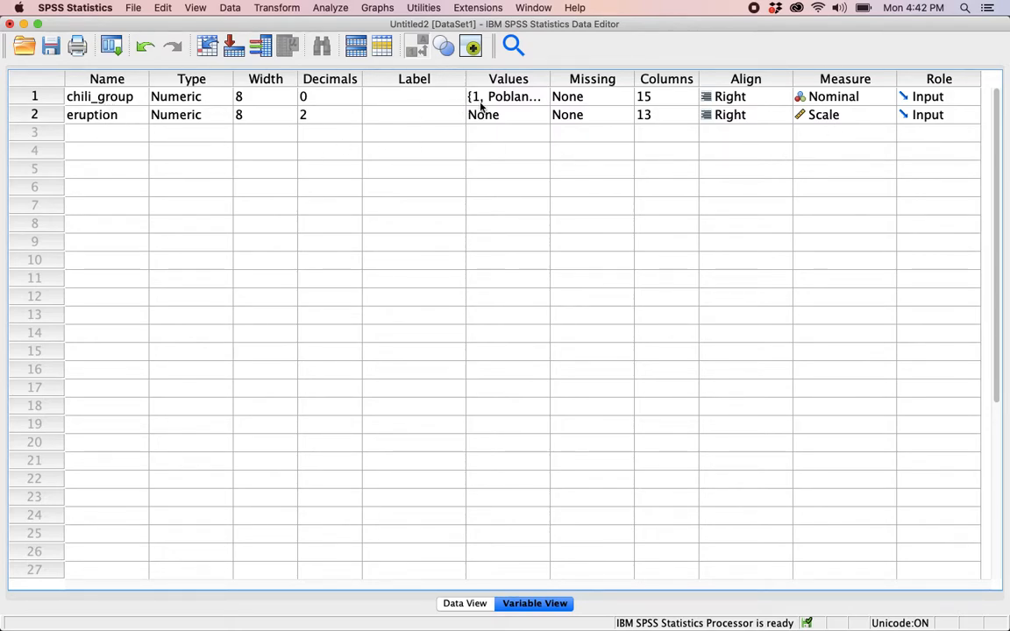
left_click(509, 99)
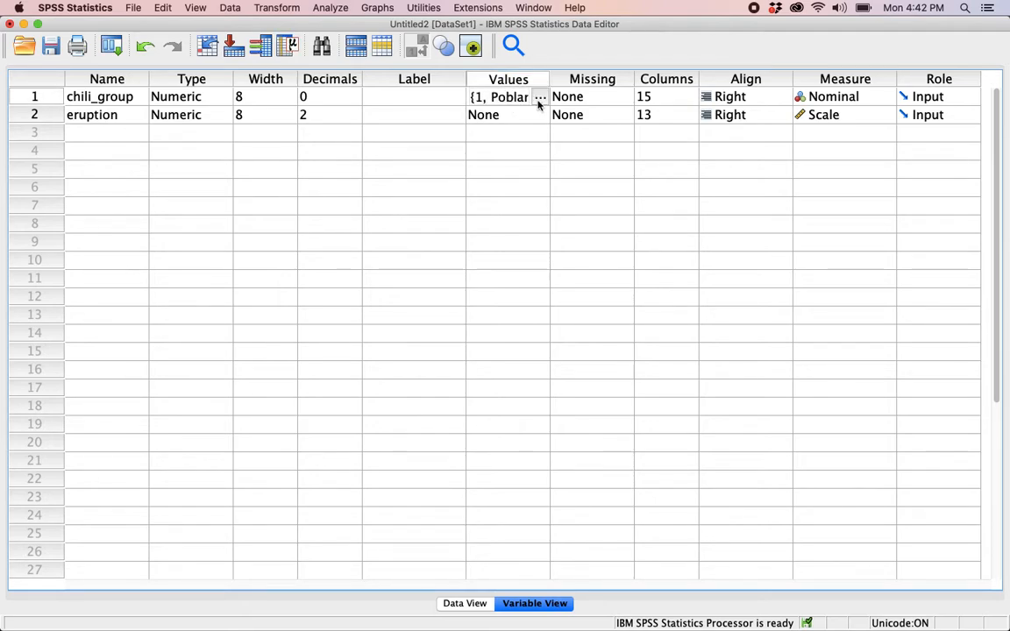
left_click(539, 98)
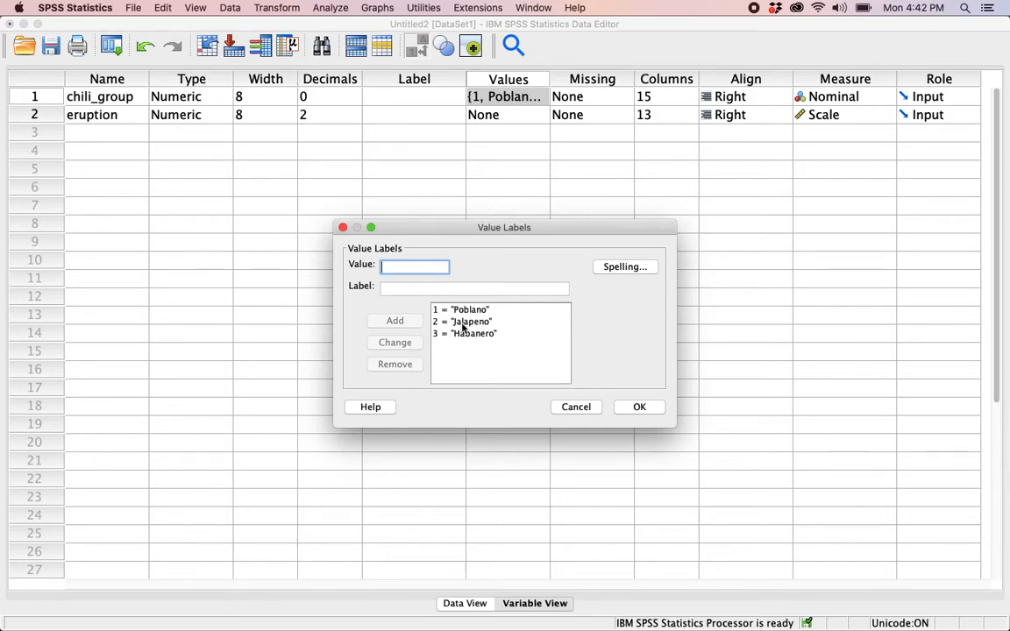
left_click(639, 407)
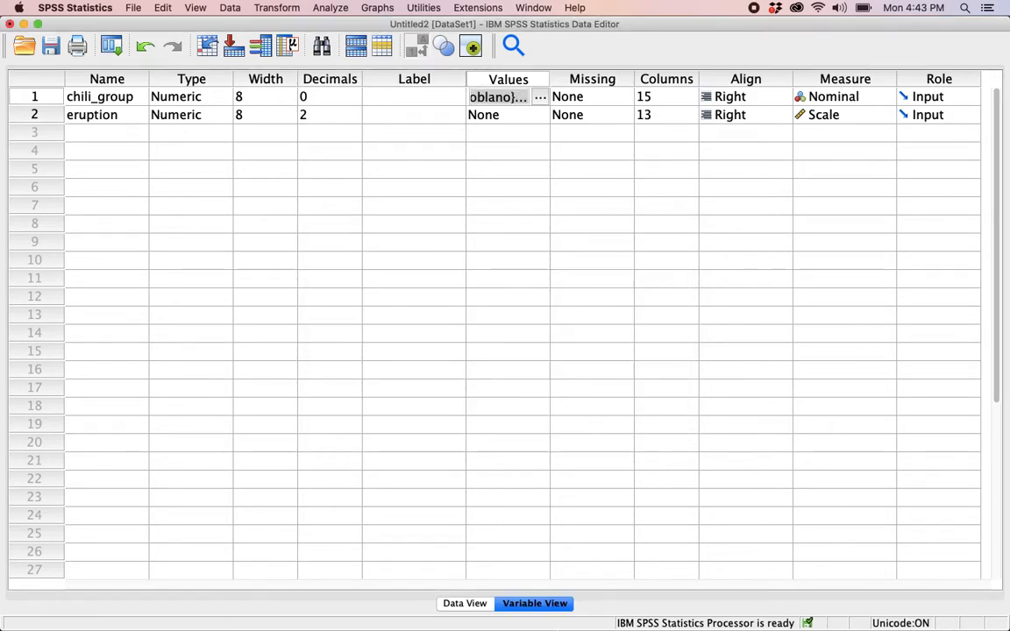
Step: Return to the data rows and toggle chili_group between numeric codes and value labels, leaving the labels displayed
left_click(457, 603)
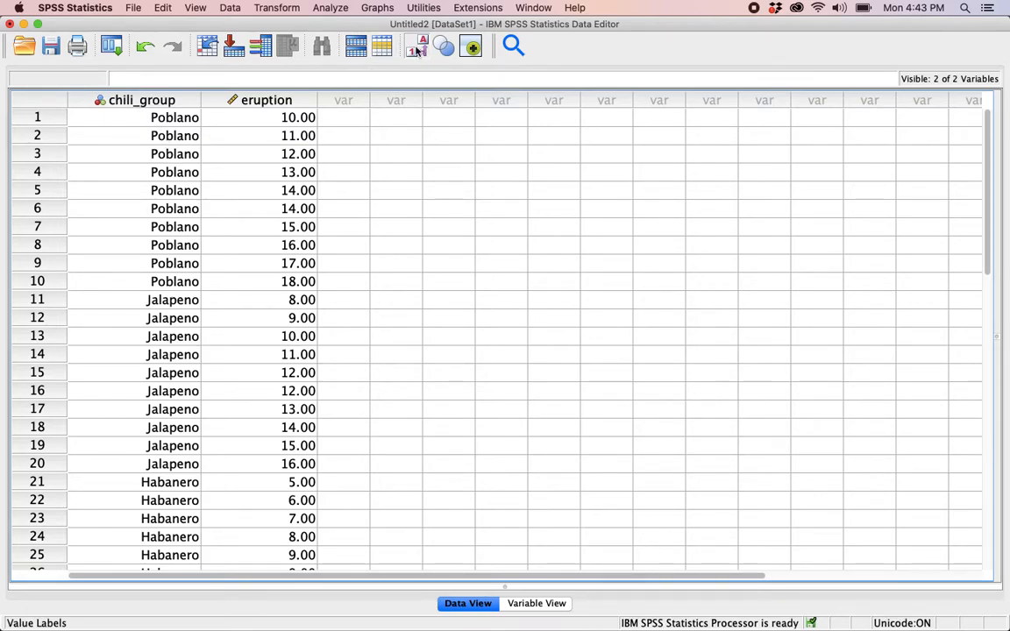
left_click(418, 50)
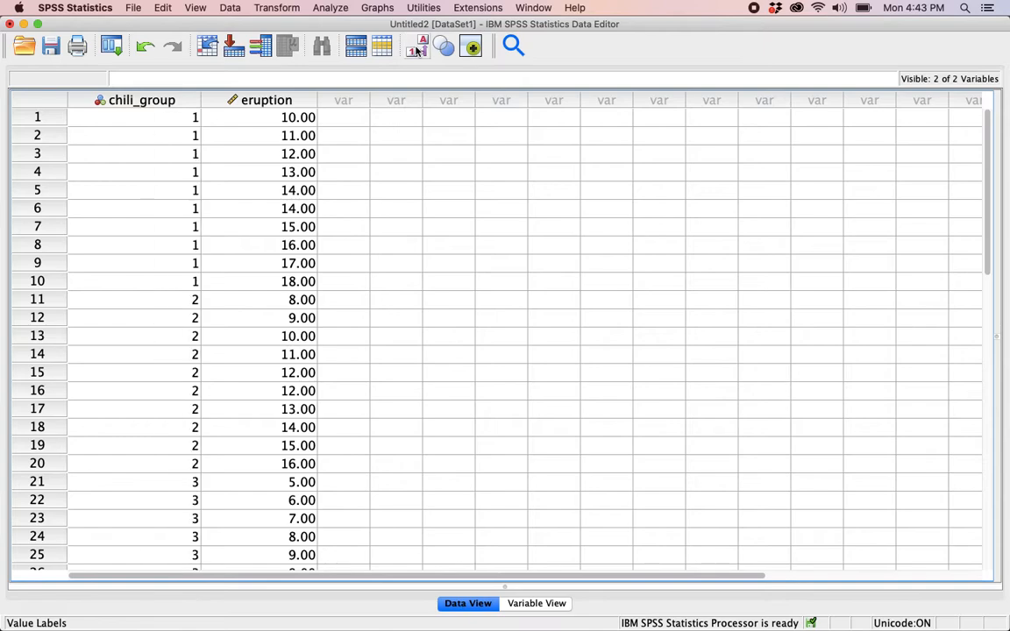
left_click(417, 49)
left_click(417, 50)
left_click(417, 49)
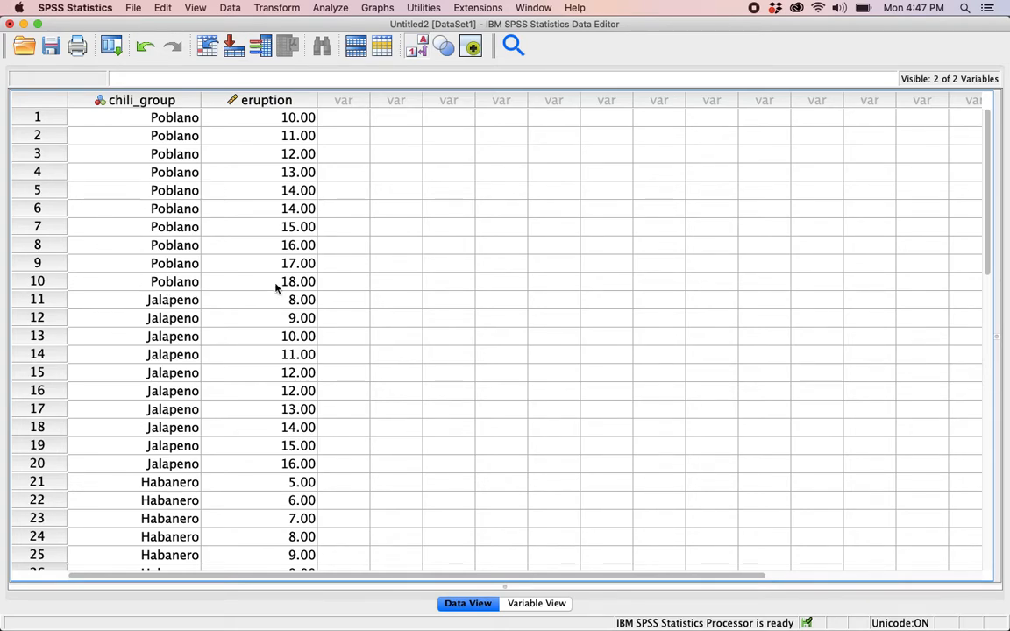
Step: Set up a One-Way ANOVA with eruption as the dependent variable and chili_group as the factor
left_click(328, 8)
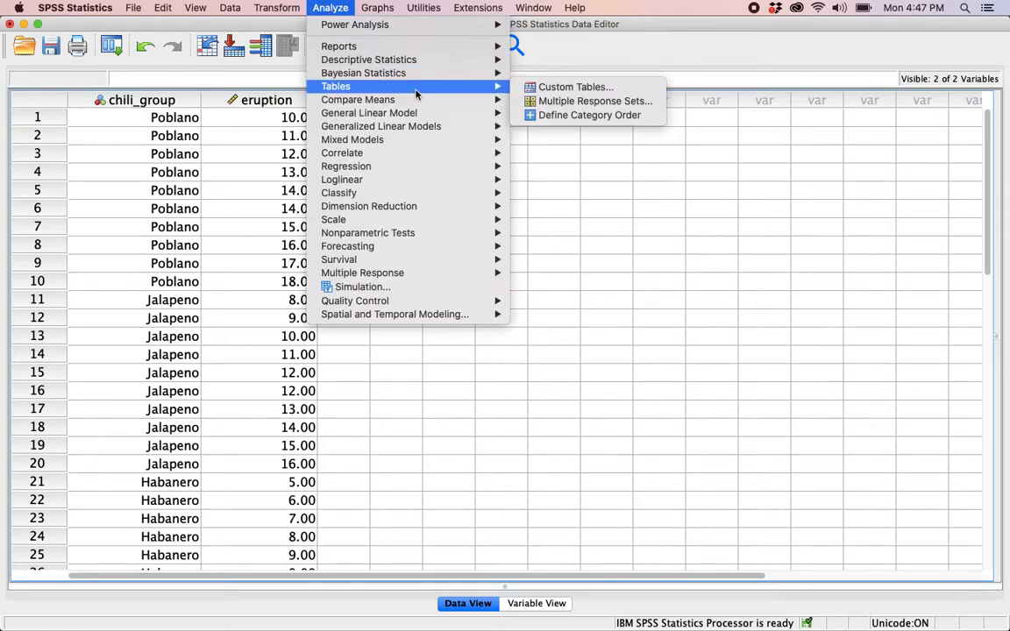
mouse_move(465, 104)
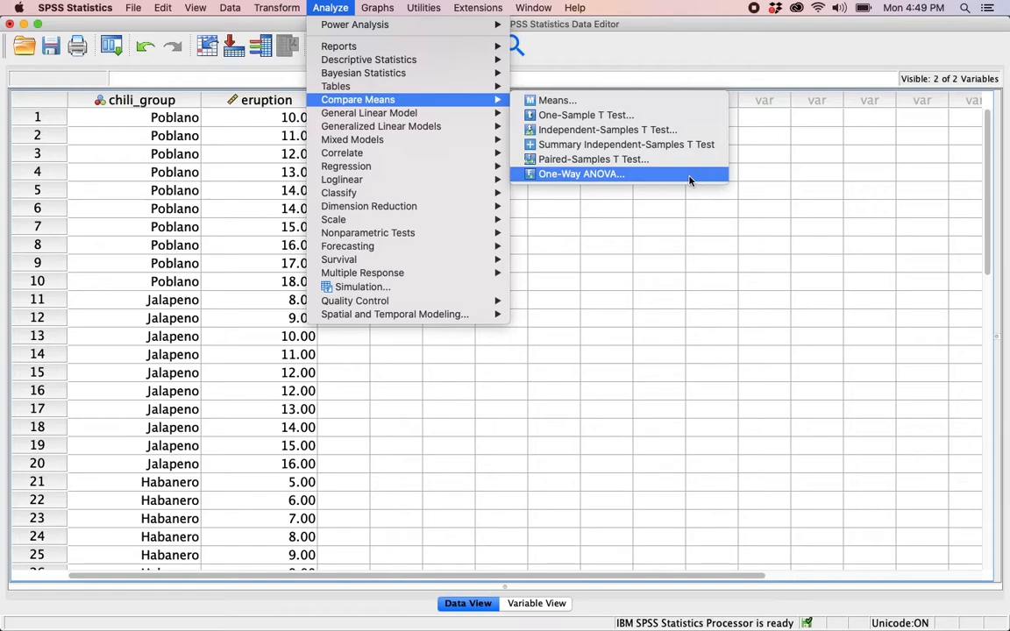
left_click(640, 178)
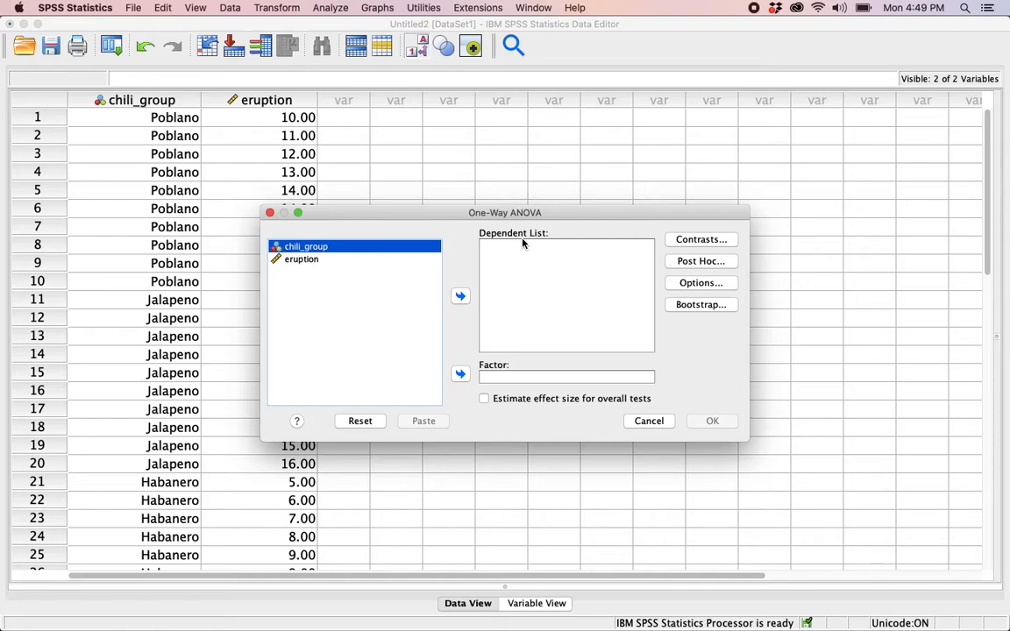
left_click(285, 260)
left_click(461, 297)
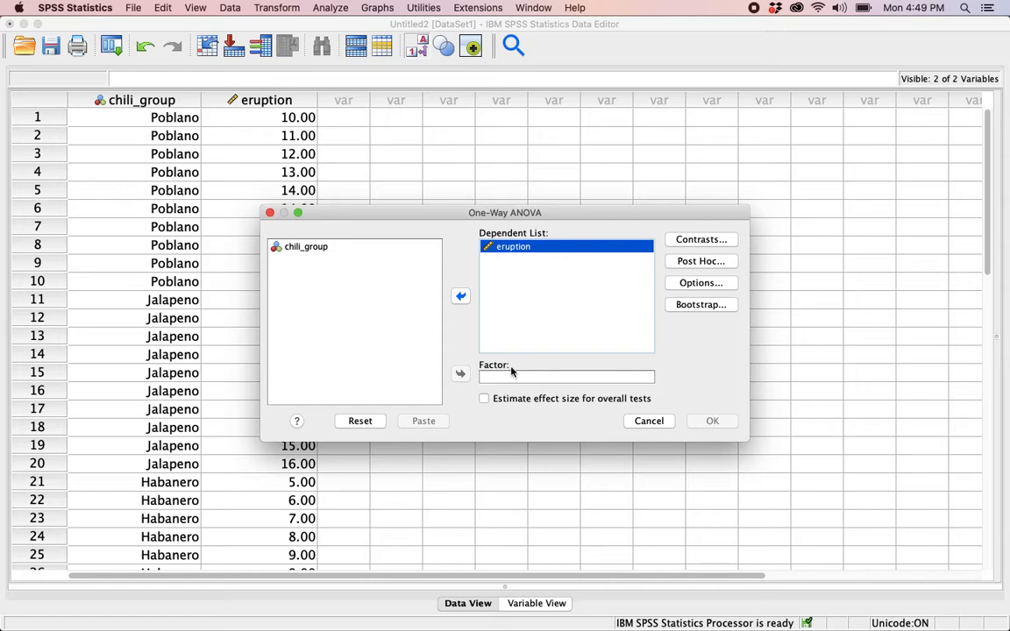
left_click(287, 250)
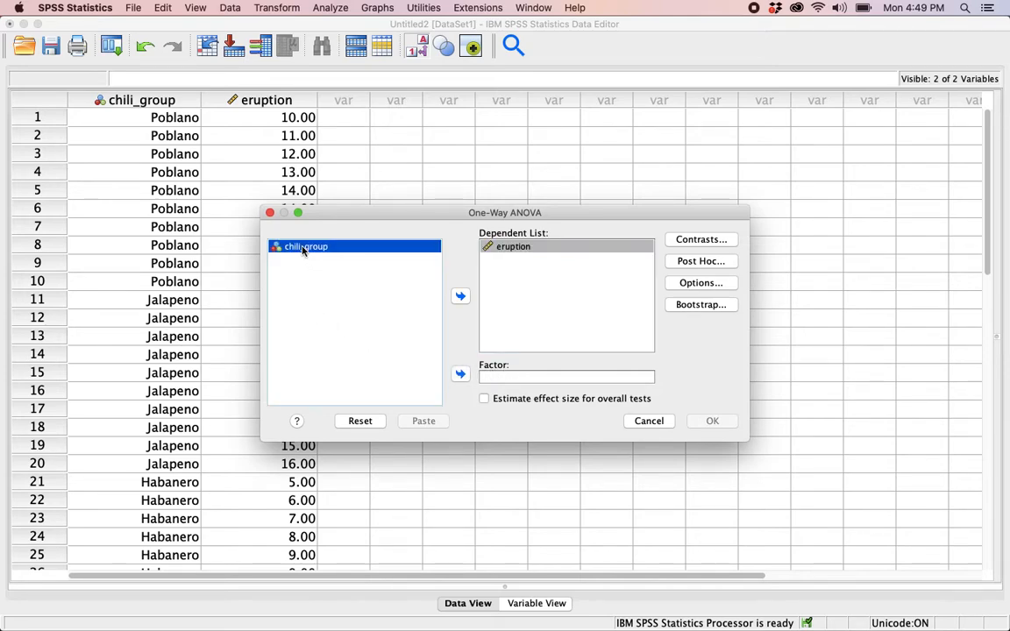
left_click(460, 374)
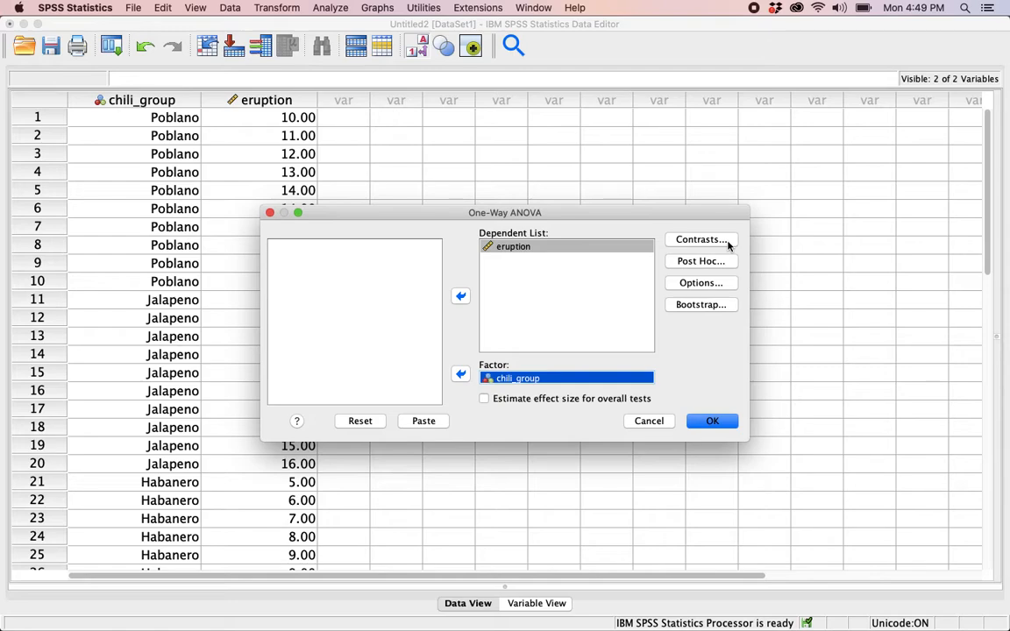
Step: Look at the ANOVA contrast settings without changing them, and enable the LSD post hoc test
left_click(701, 240)
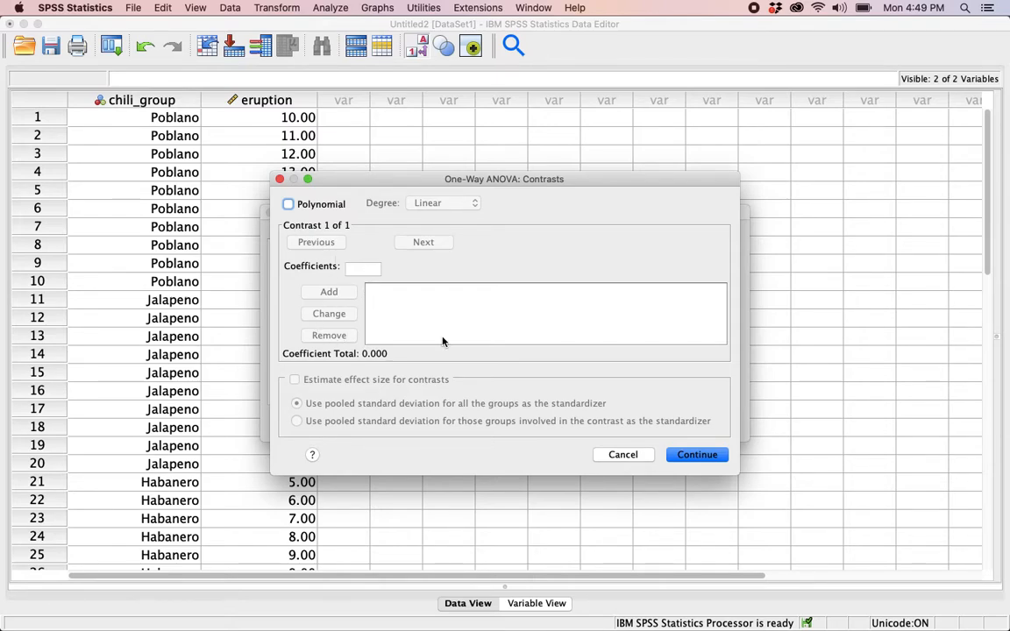
left_click(622, 454)
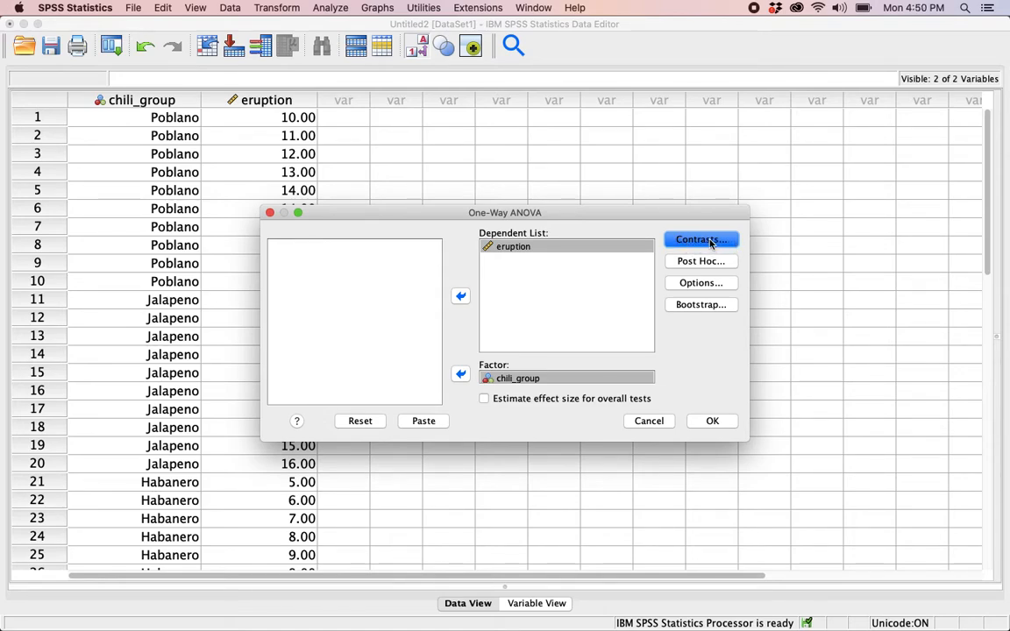
left_click(722, 265)
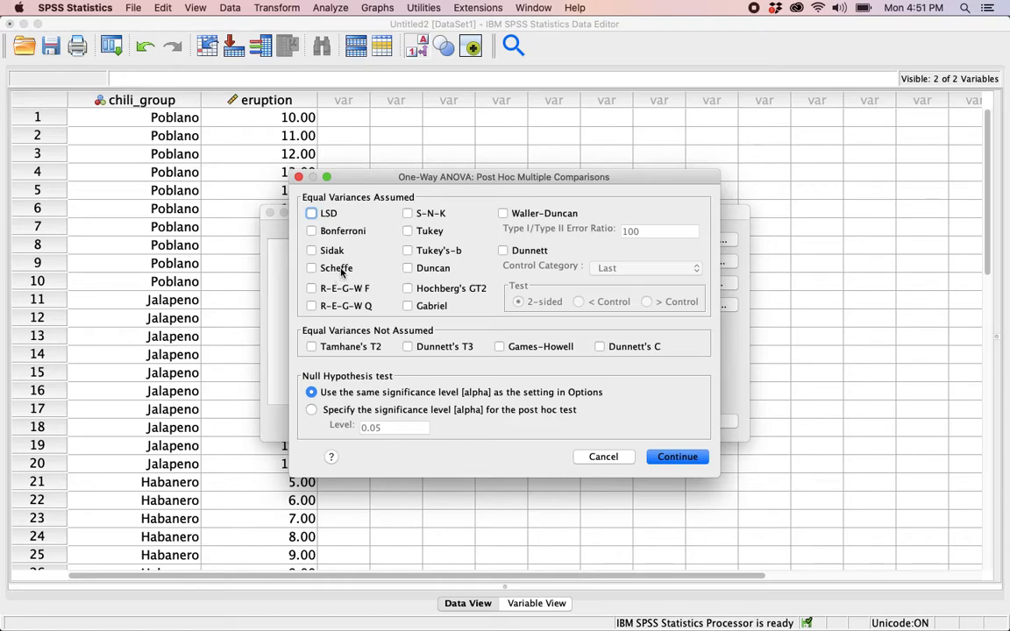
left_click(312, 215)
left_click(676, 456)
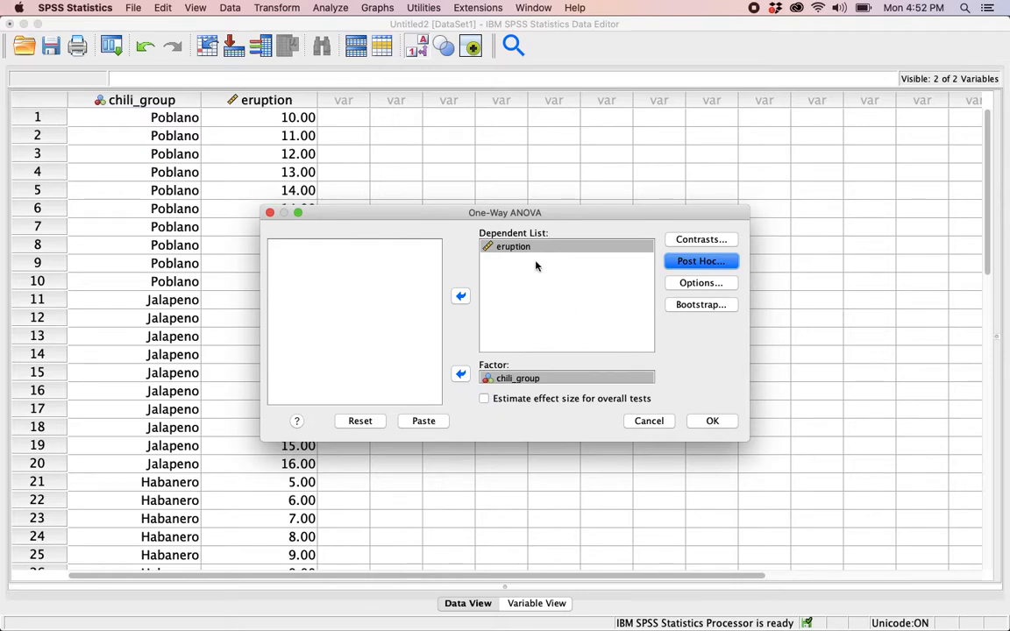
Step: Include descriptive statistics and a means plot in the ANOVA options, and run the analysis
left_click(701, 282)
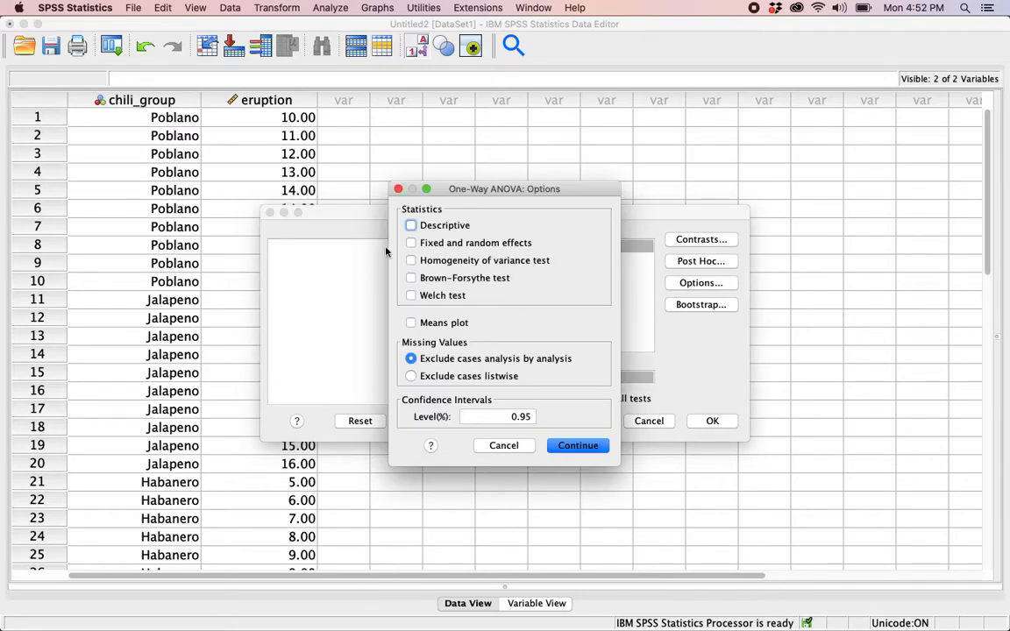
left_click(435, 227)
left_click(410, 324)
left_click(580, 446)
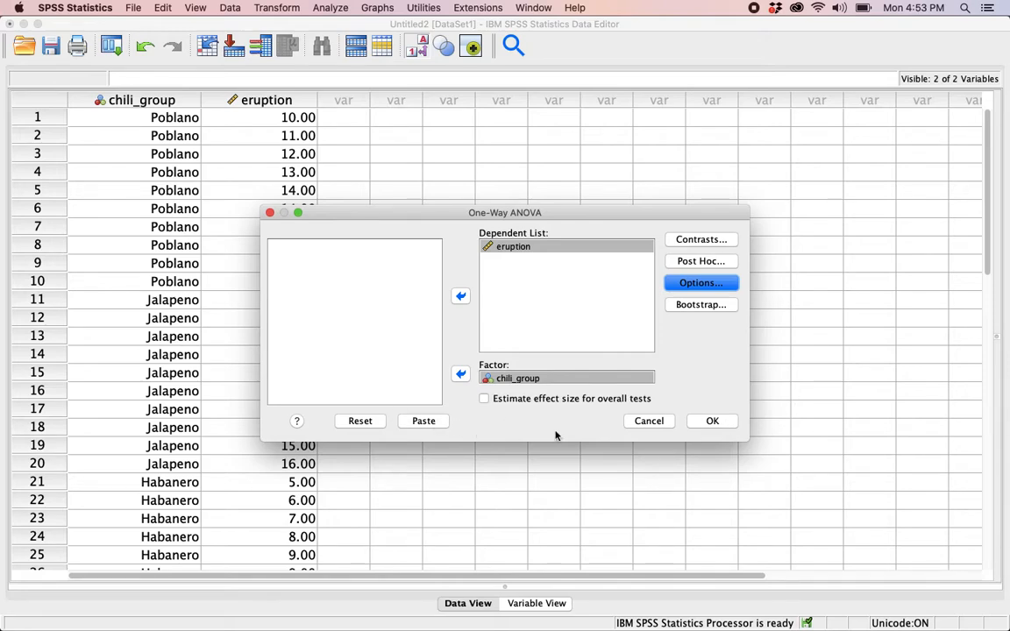
left_click(718, 426)
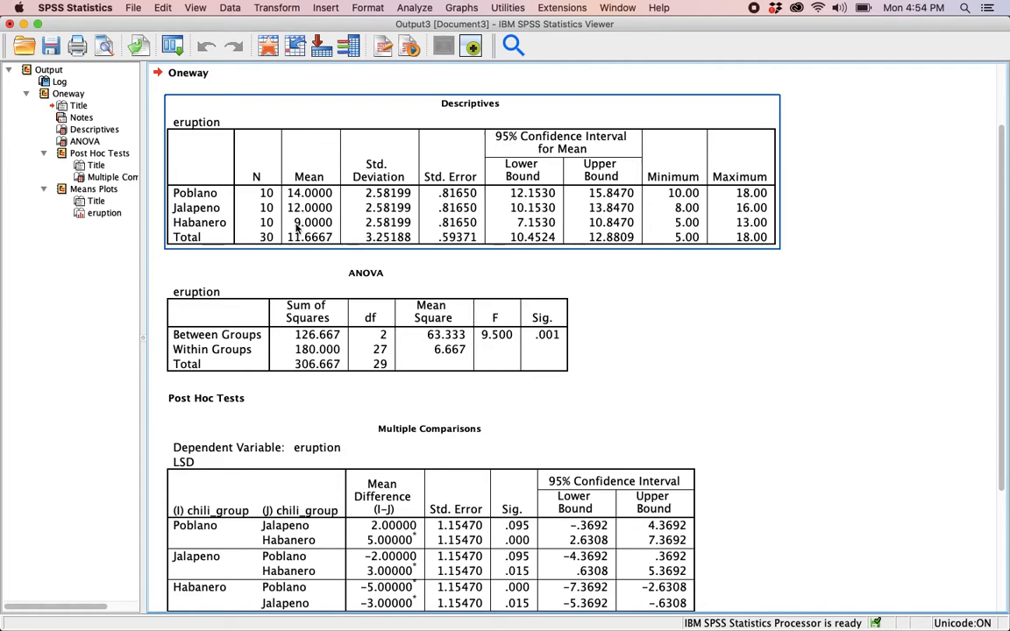
Step: Examine the Descriptives table, comparing the mean eruption values of the three chili groups
left_click(624, 292)
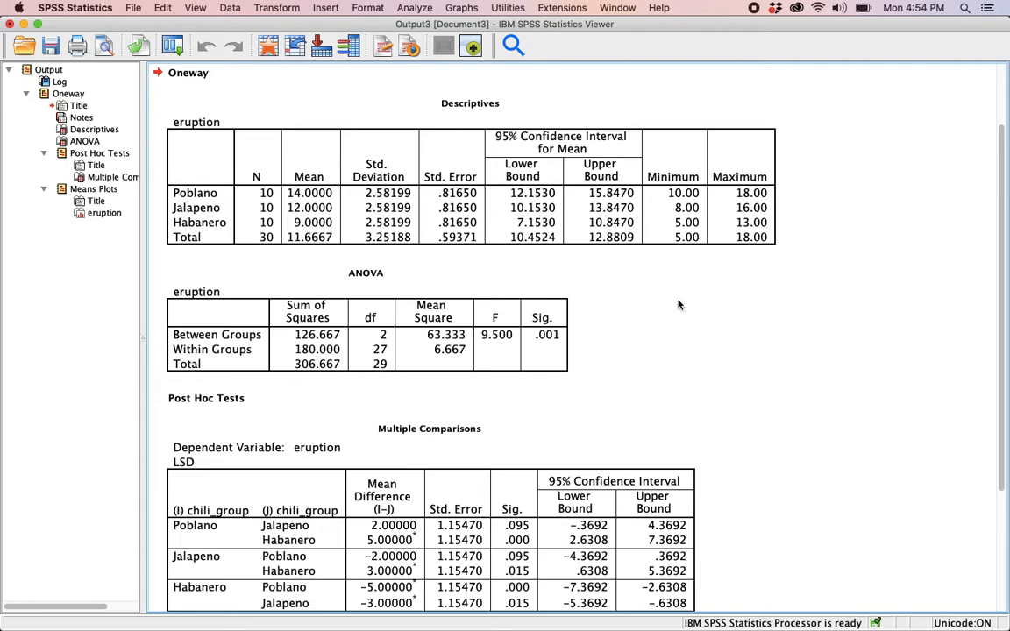
left_click(543, 283)
left_click(305, 207)
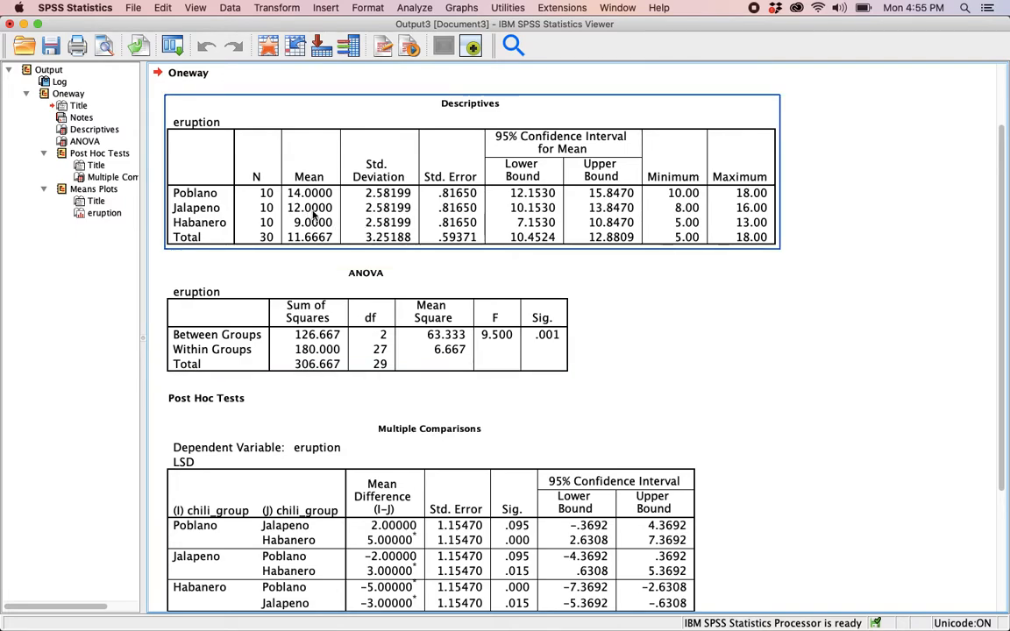
left_click(628, 290)
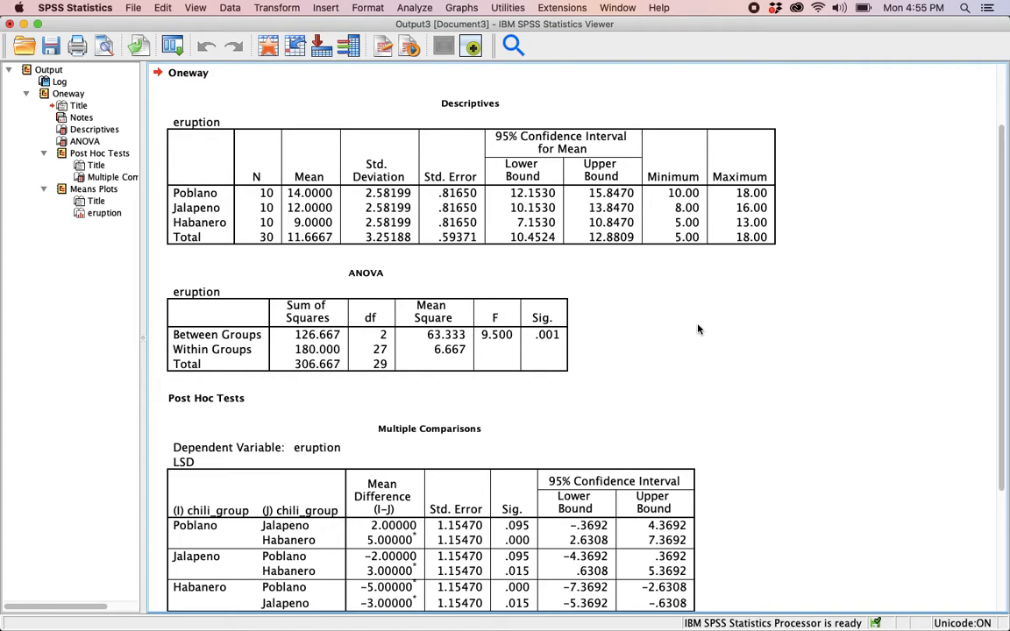
left_click(303, 196)
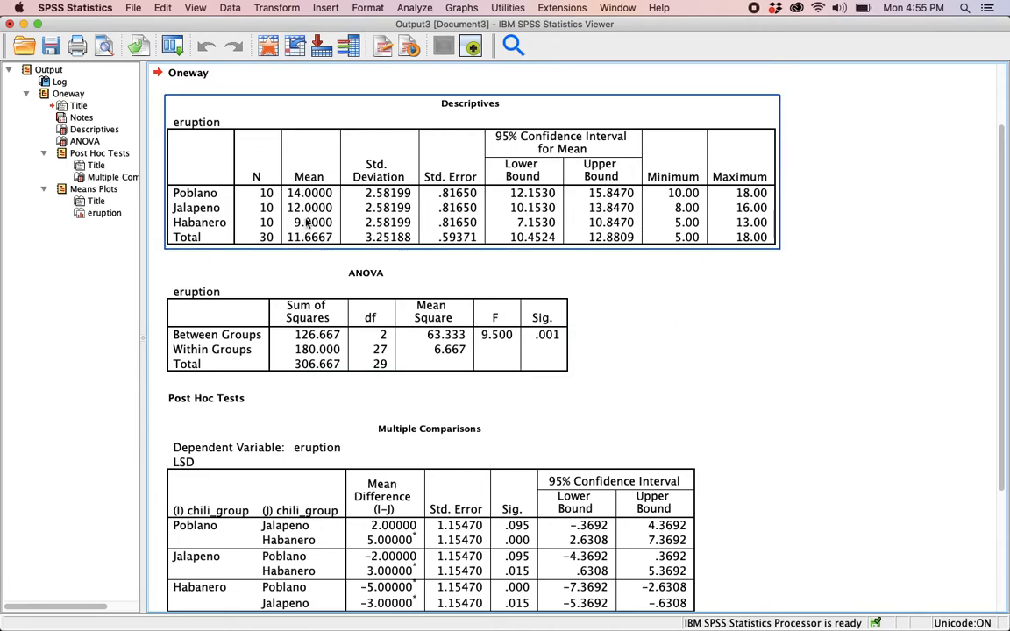
left_click(678, 325)
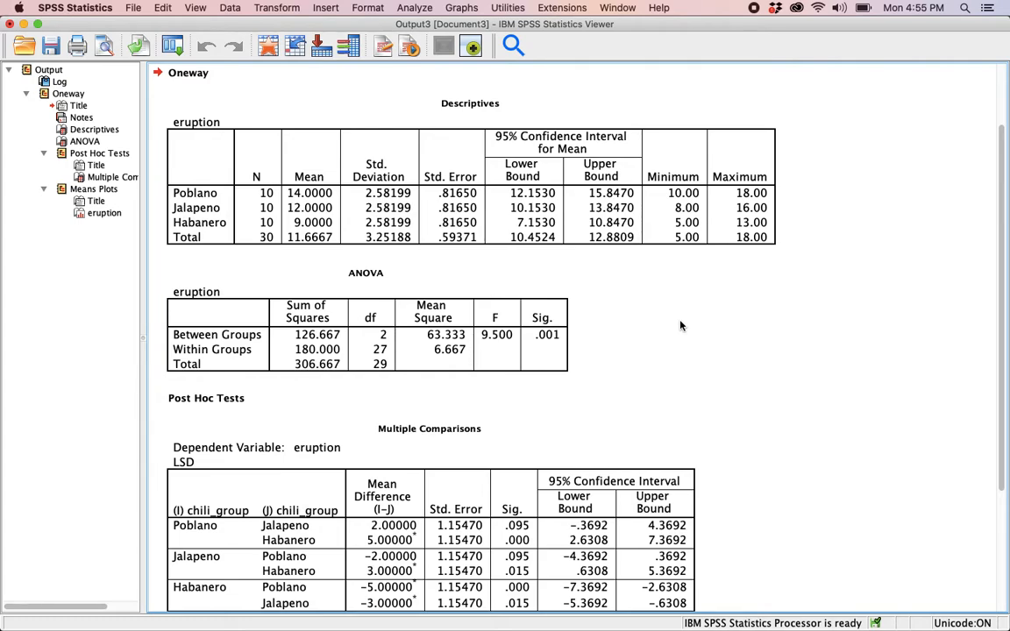
left_click(324, 245)
Step: Examine the ANOVA table's mean squares, F ratio and significance, relating them to the group means
left_click(493, 334)
left_click(439, 349)
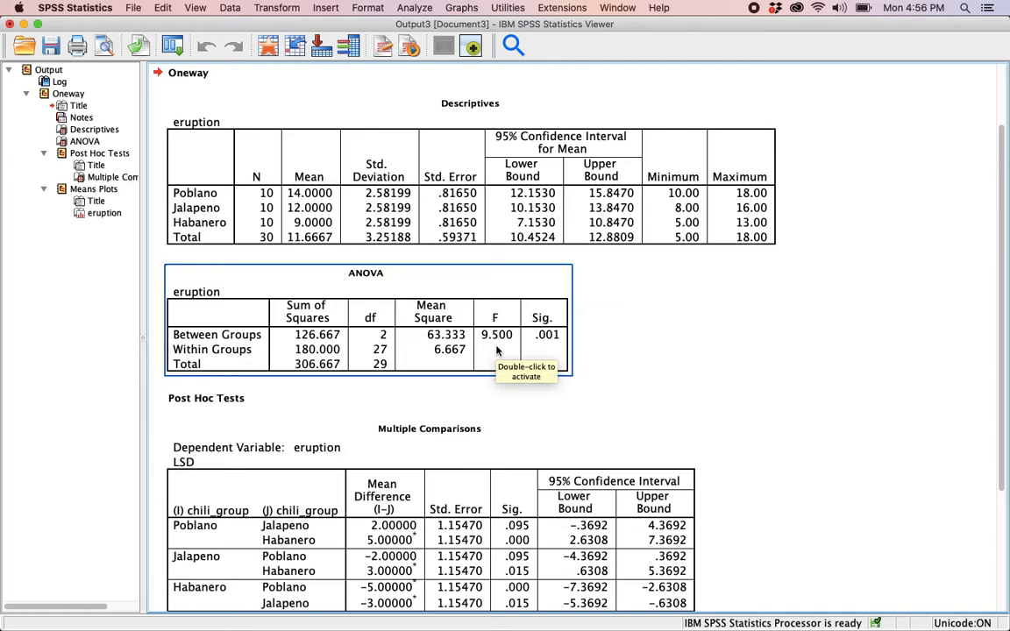
left_click(677, 380)
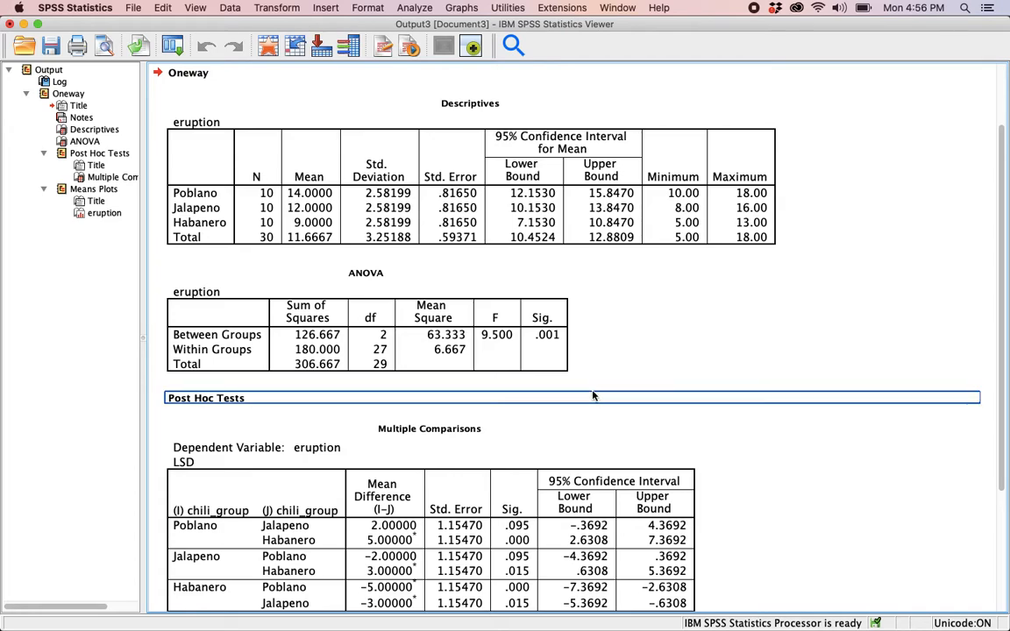
left_click(441, 344)
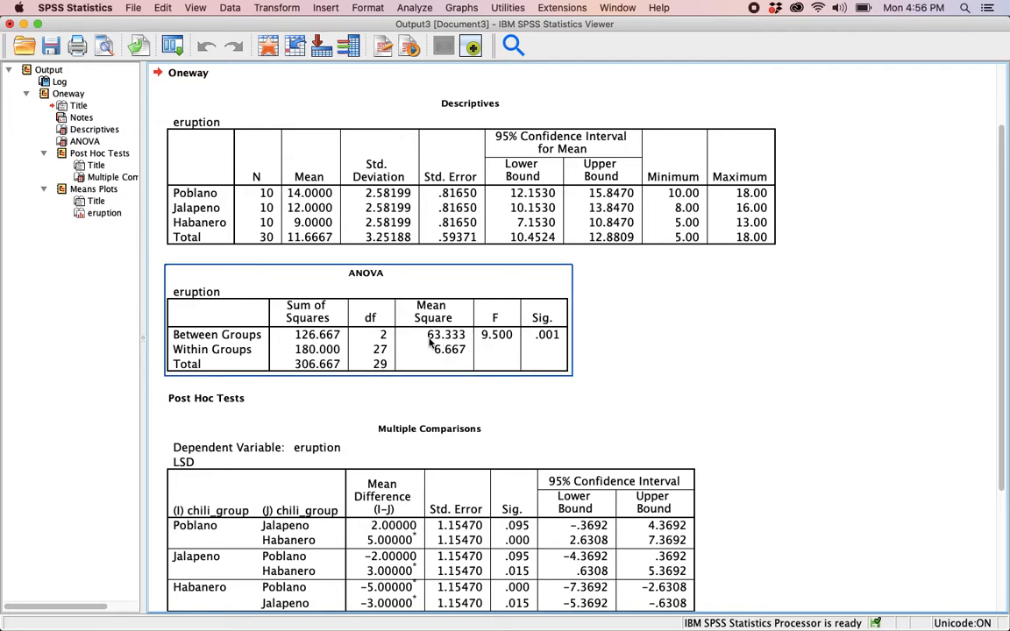
left_click(164, 342)
left_click(219, 309)
left_click(660, 343)
left_click(492, 348)
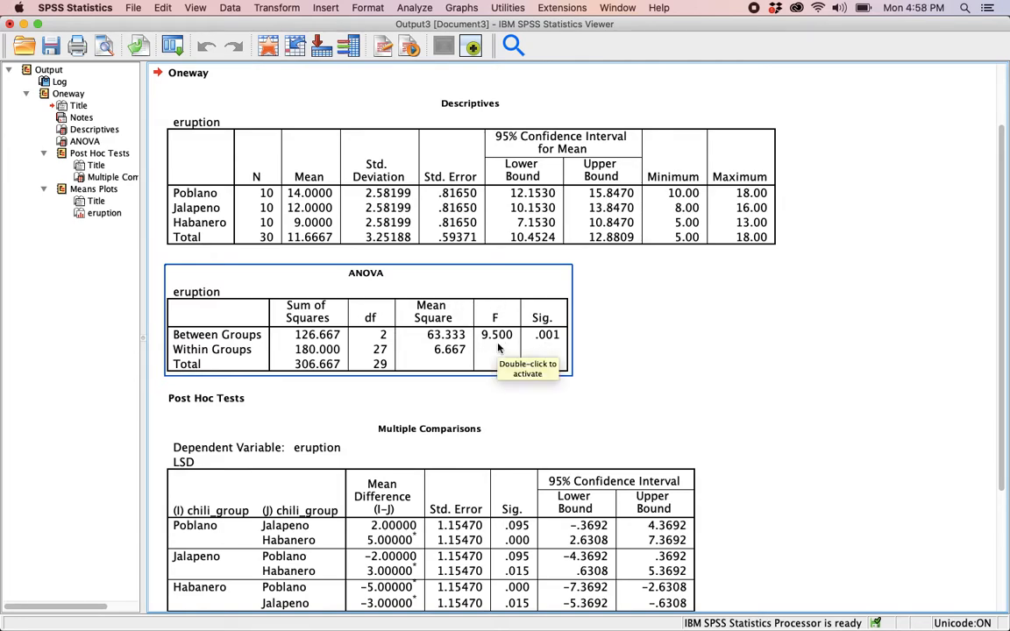
left_click(248, 226)
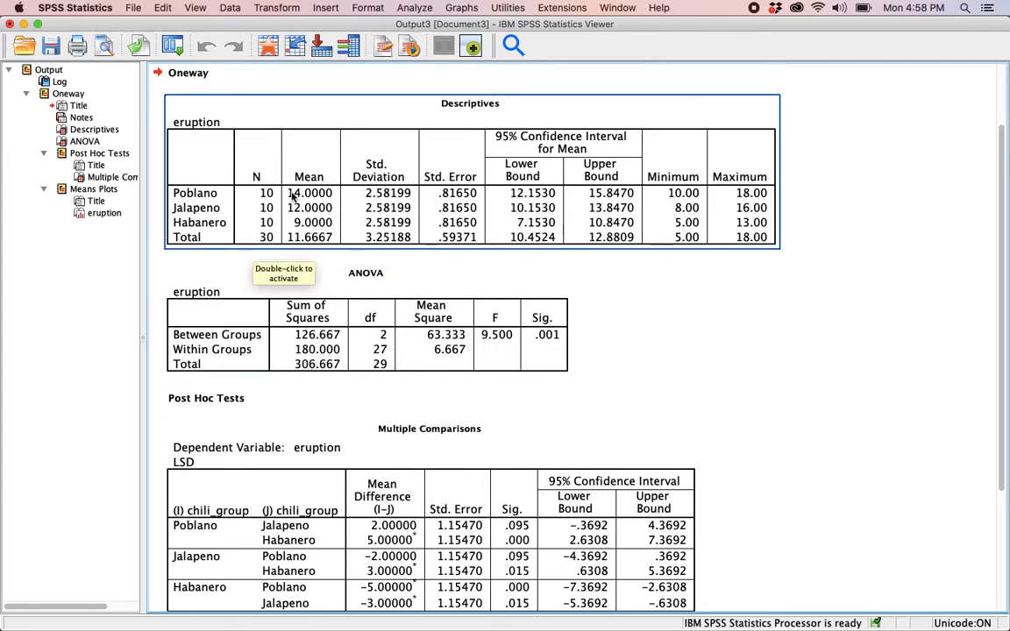
left_click(457, 315)
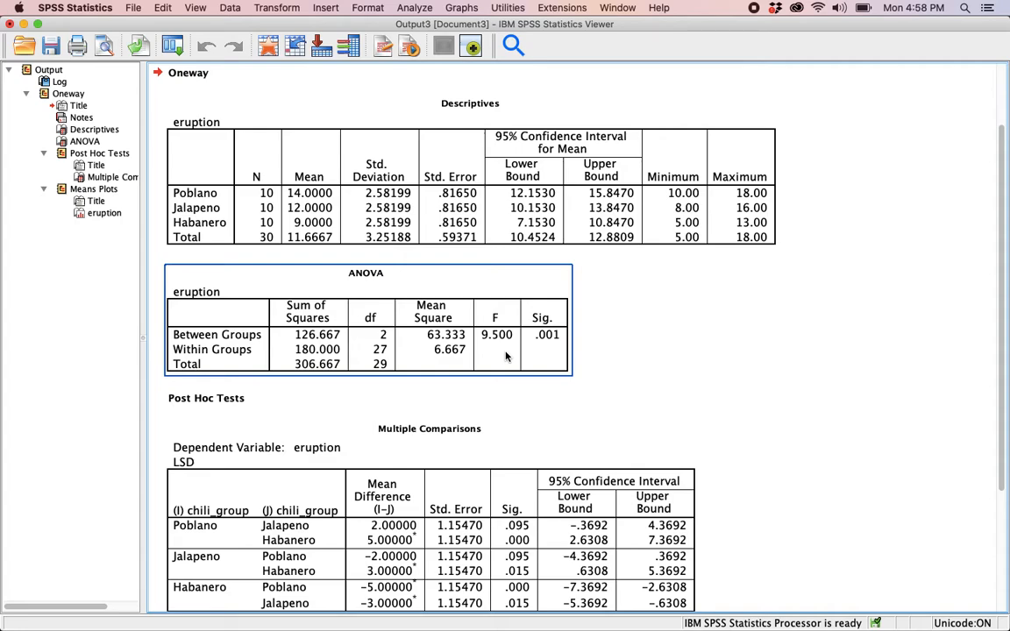
Step: Examine the LSD Multiple Comparisons table's pairwise mean differences and compare them with the group means in Descriptives
left_click(186, 461)
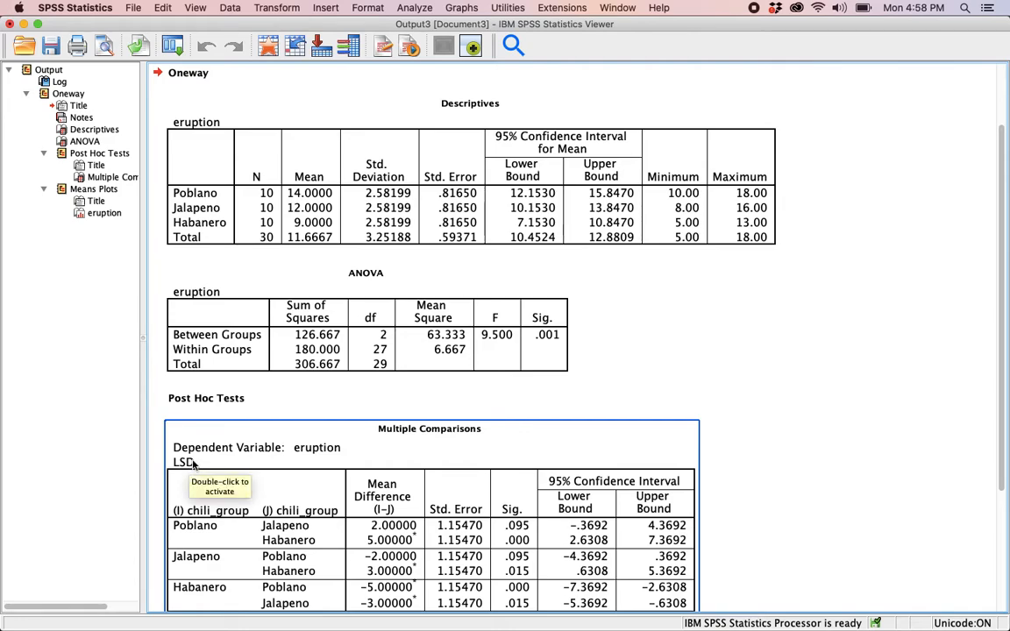
left_click(172, 329)
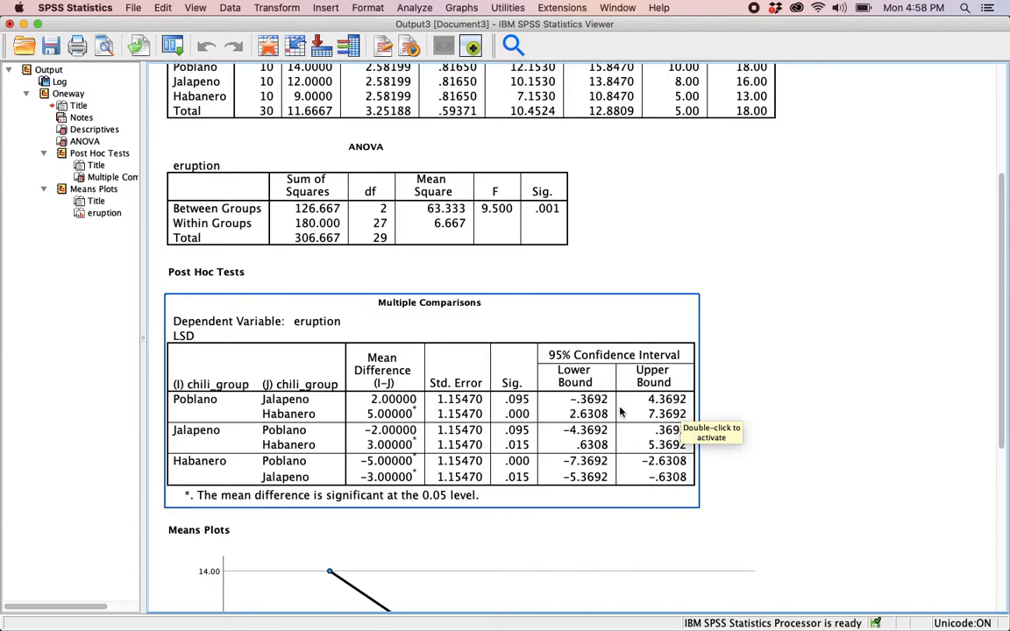
left_click(719, 400)
left_click(293, 377)
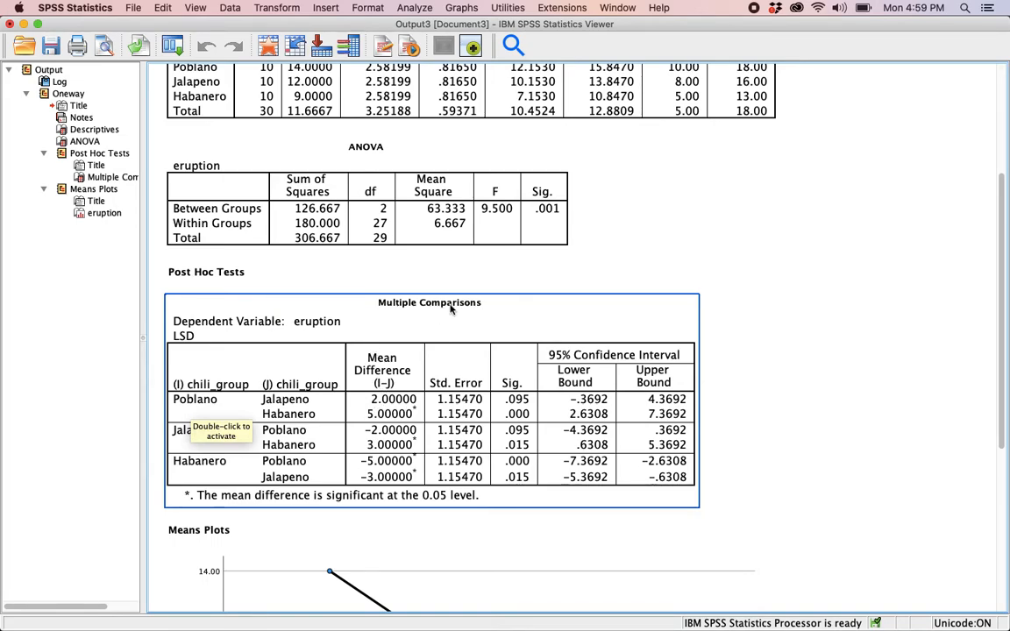
scroll(342, 263, "up", 2)
left_click(309, 130)
scroll(309, 130, "up", 2)
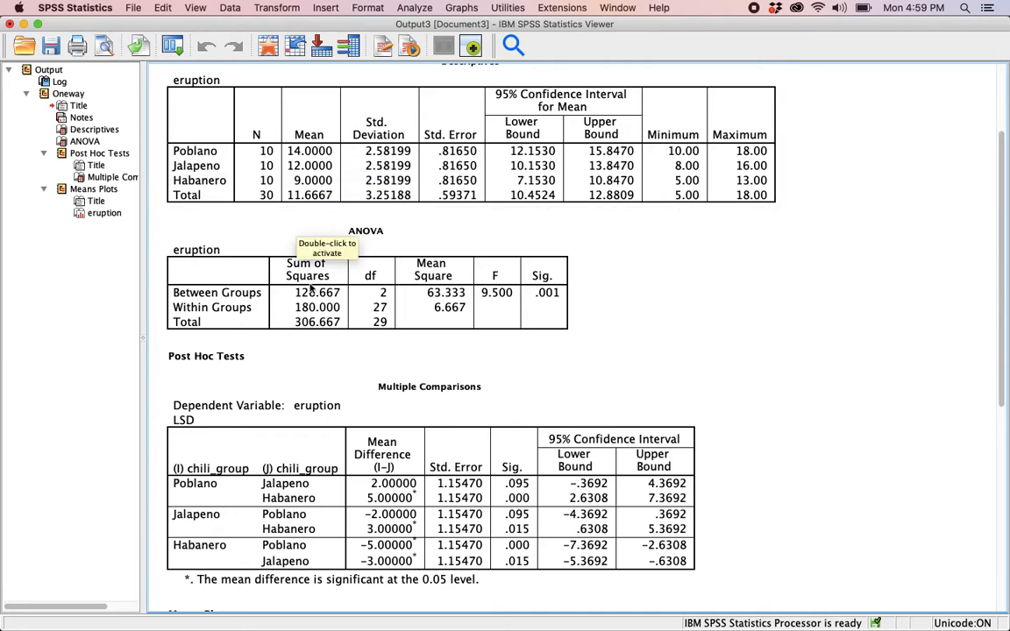
Step: Interpret the significance values in the ANOVA and LSD Multiple Comparisons tables against the chili group means in Descriptives
left_click(298, 390)
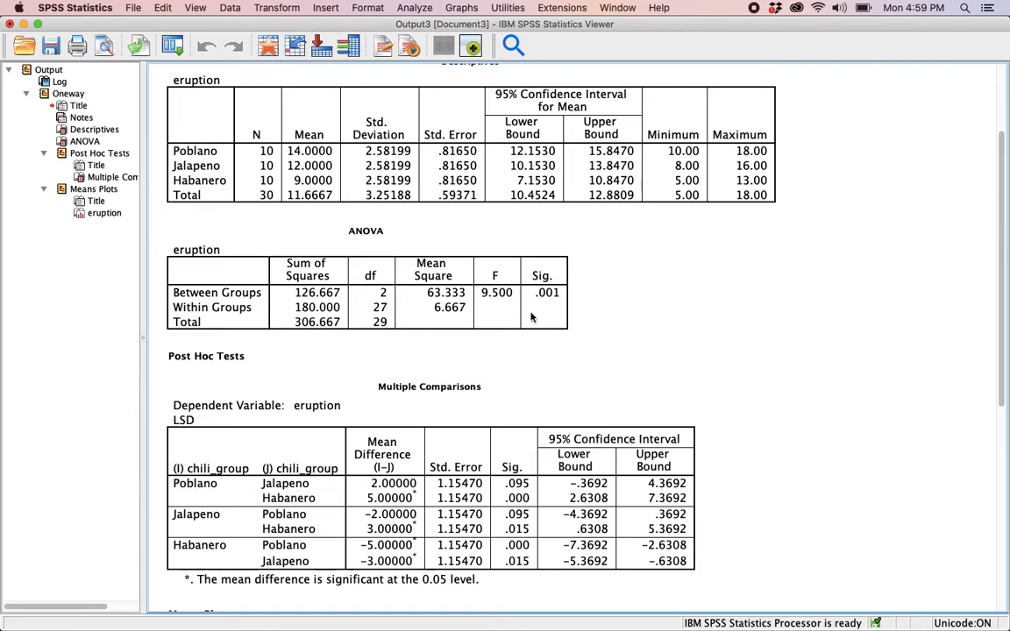
left_click(332, 181)
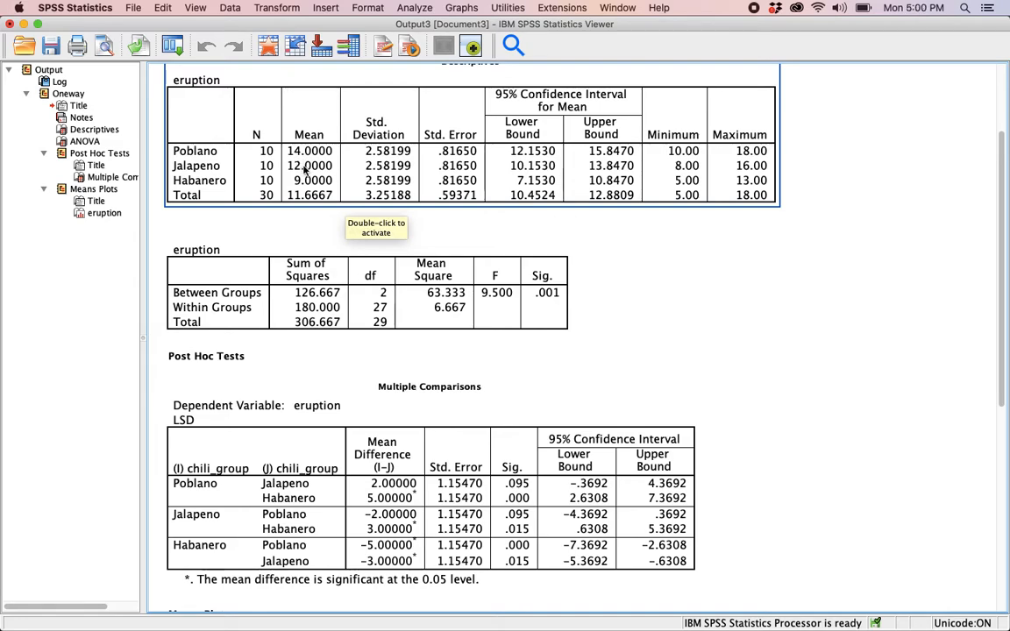
left_click(733, 345)
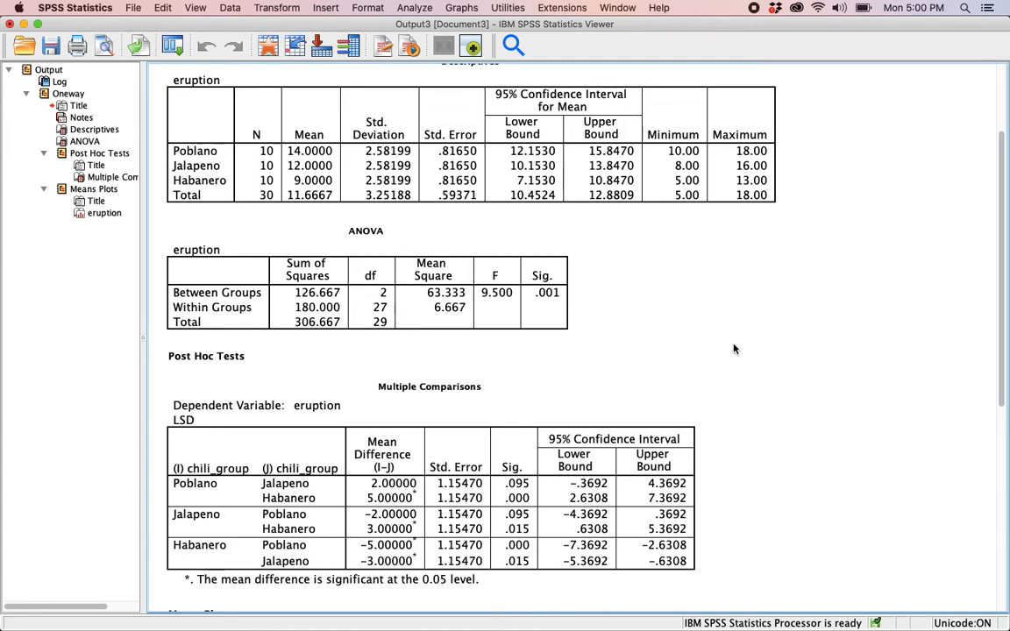
left_click(229, 146)
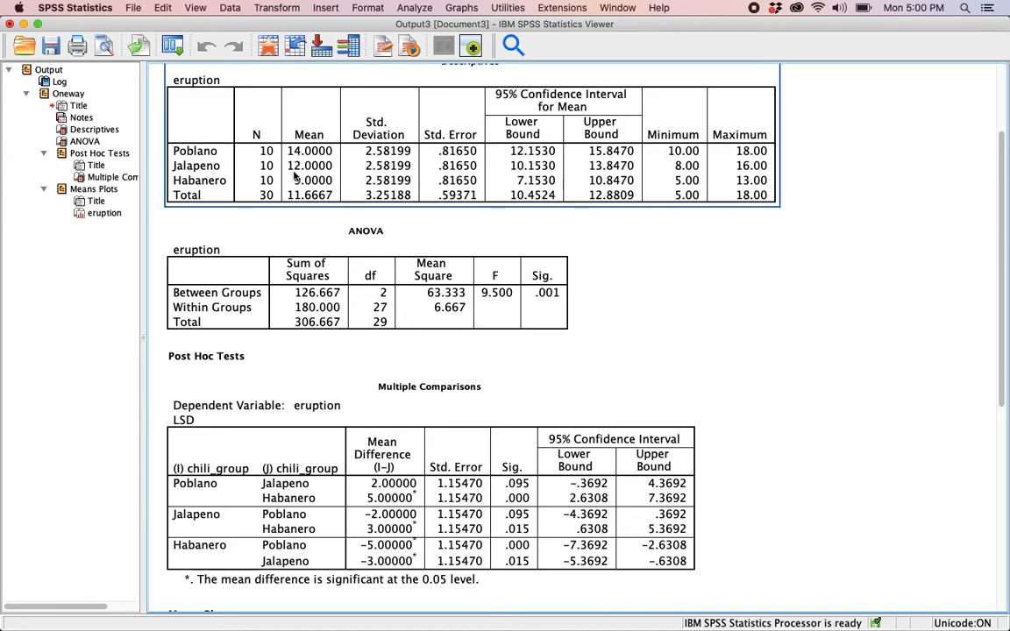
left_click(593, 283)
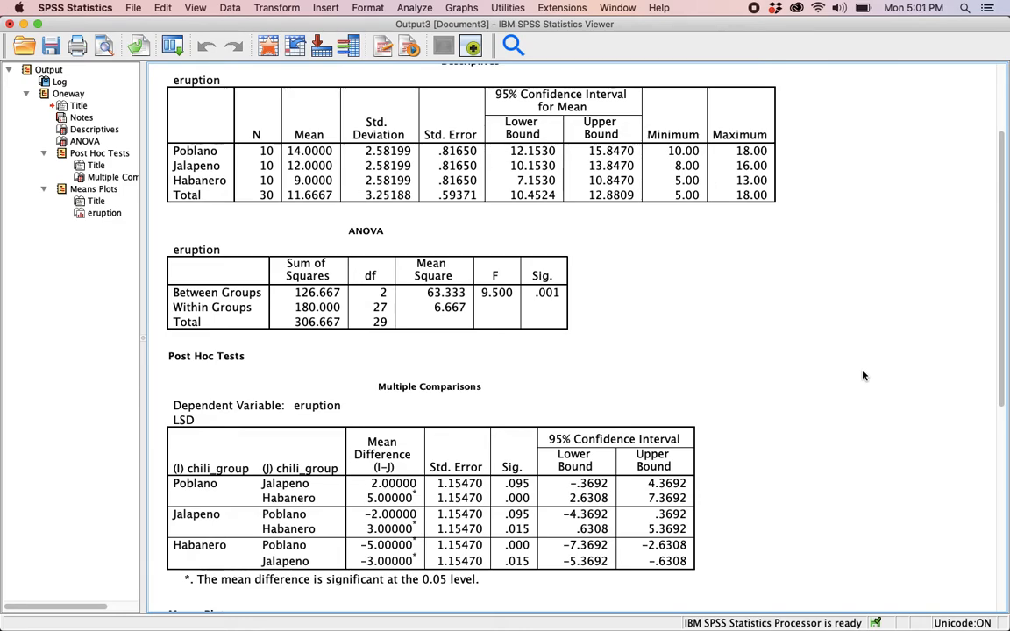
left_click(638, 382)
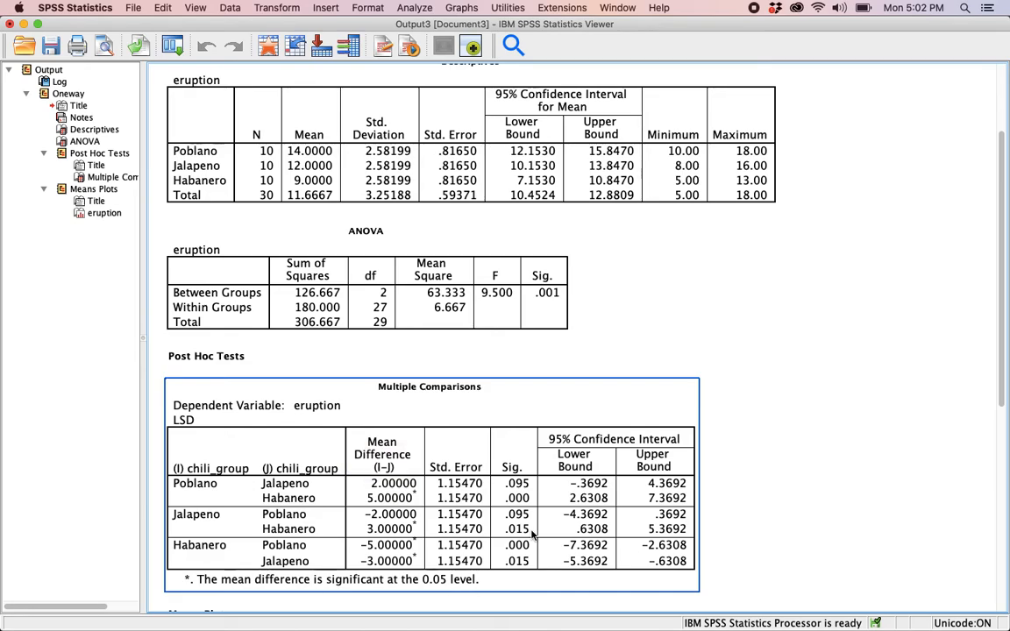
left_click(376, 290)
left_click(229, 163)
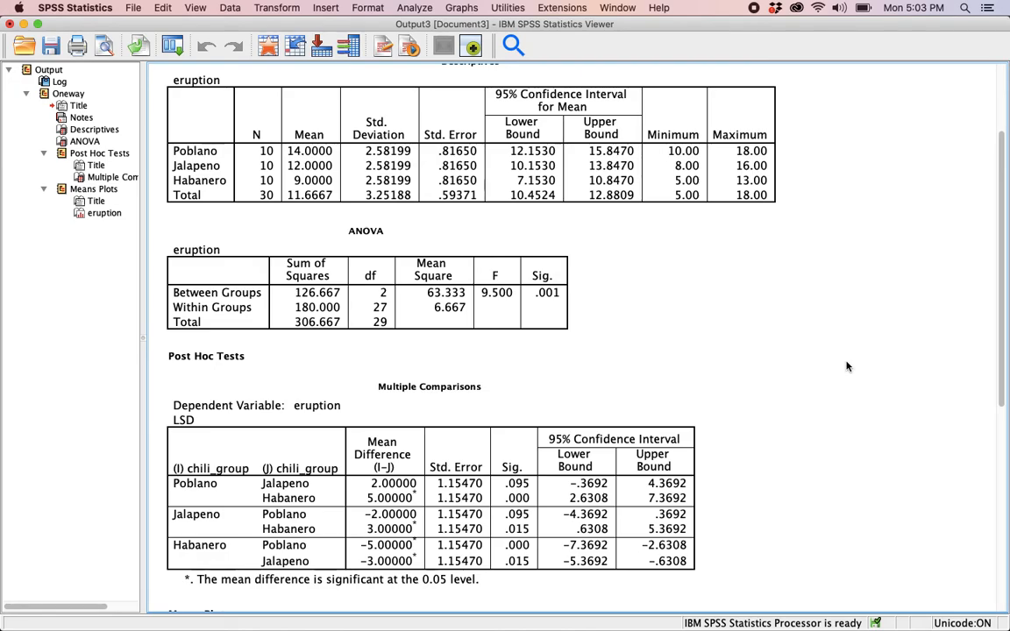
Step: Examine the means plot of eruption across the Poblano, Jalapeno and Habanero groups, and return to the output tables
scroll(847, 367, "down", 10)
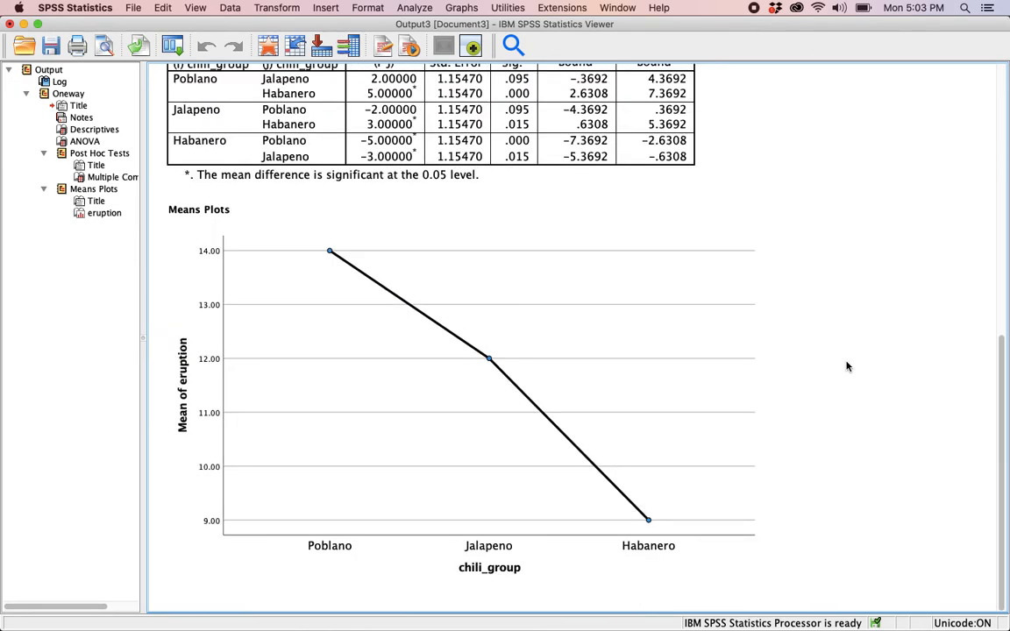
left_click(313, 381)
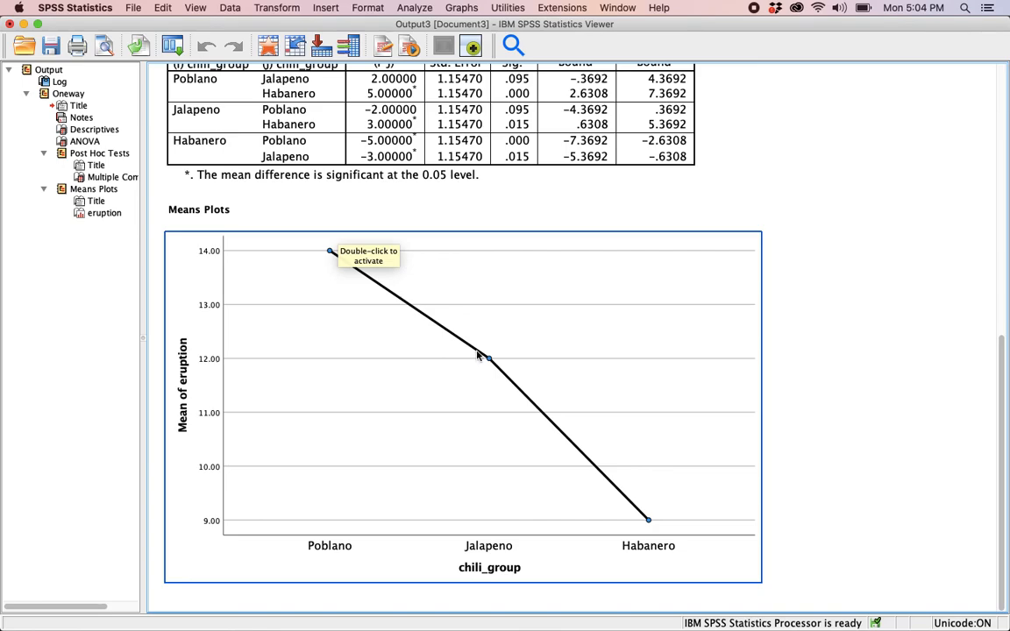
scroll(712, 343, "up", 10)
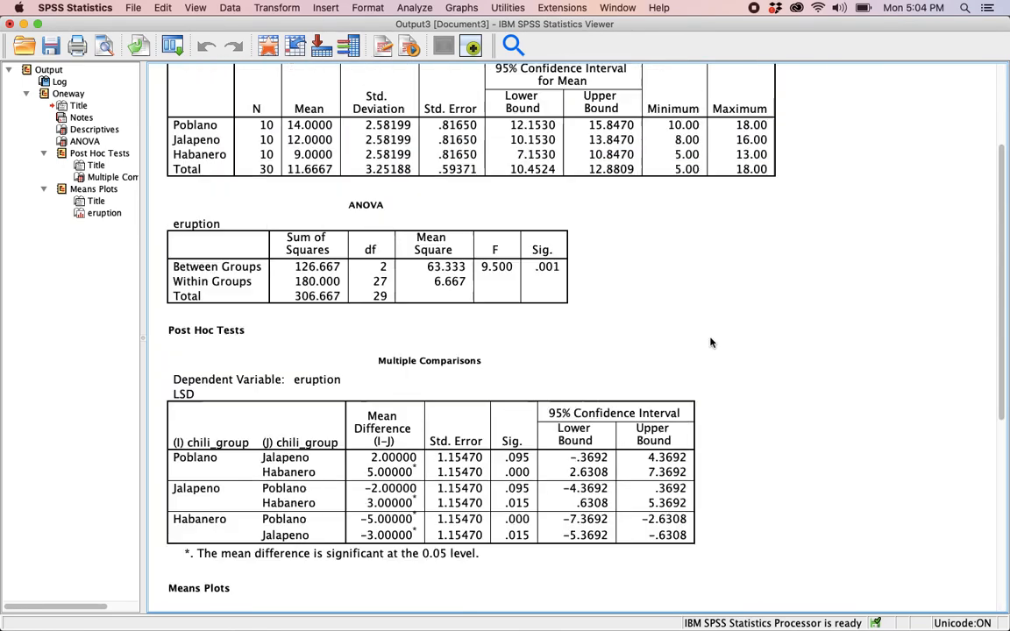